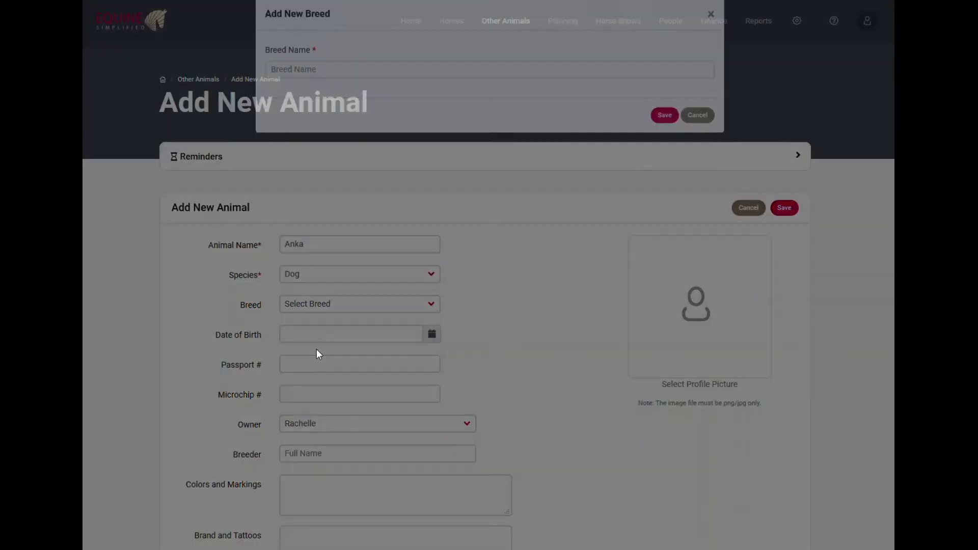
Save English Mastiff as a new breed for the dog
type("English Mastiff")
key("Return")
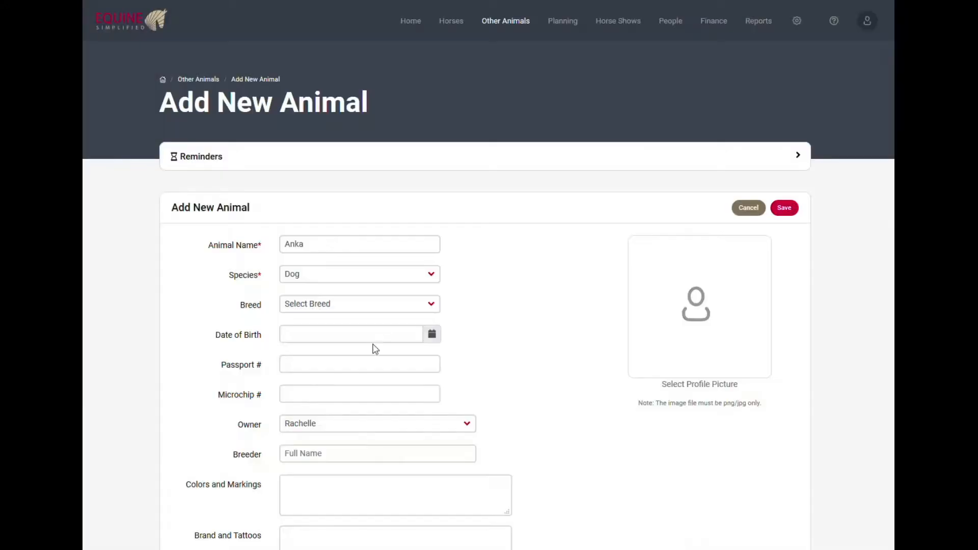
Set the animal's date of birth using the month, year and day selection of the calendar
left_click(342, 336)
left_click(533, 87)
left_click(412, 143)
left_click(412, 142)
left_click(412, 143)
left_click(412, 143)
left_click(412, 143)
left_click(412, 142)
left_click(412, 143)
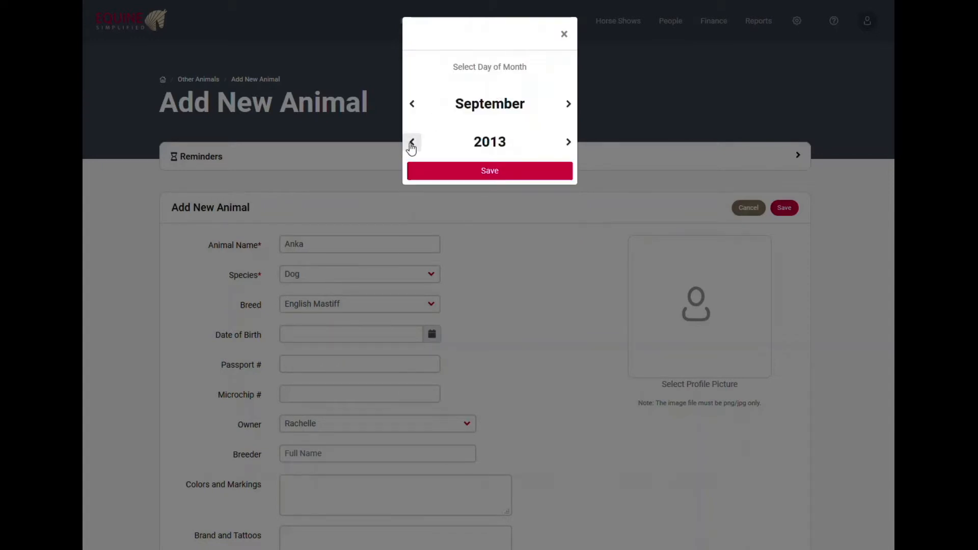
left_click(413, 143)
left_click(412, 143)
left_click(413, 142)
left_click(569, 104)
left_click(569, 104)
left_click(490, 171)
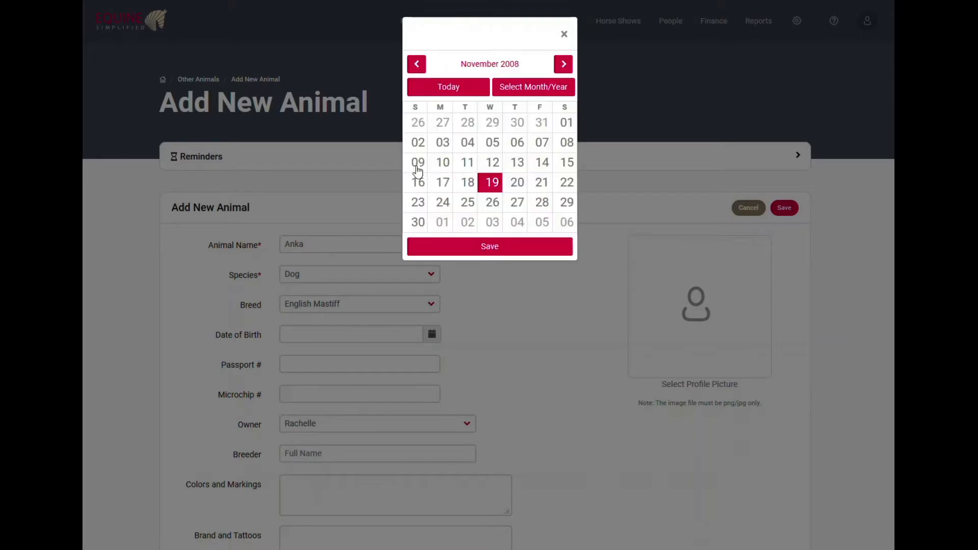
left_click(566, 144)
left_click(490, 246)
Save the new animal with Fawn as its colors and markings and the dog's photo as profile picture
left_click(336, 396)
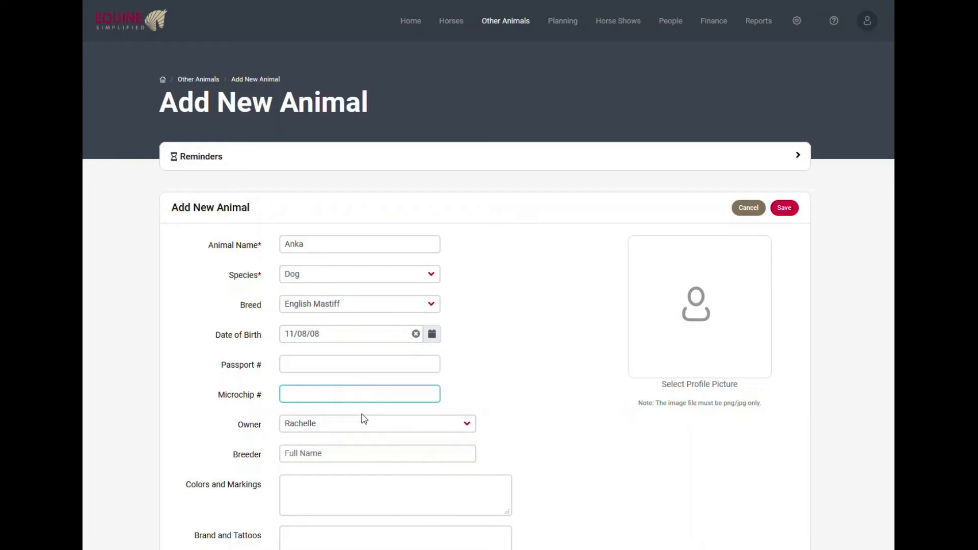
scroll(559, 400, "down", 3)
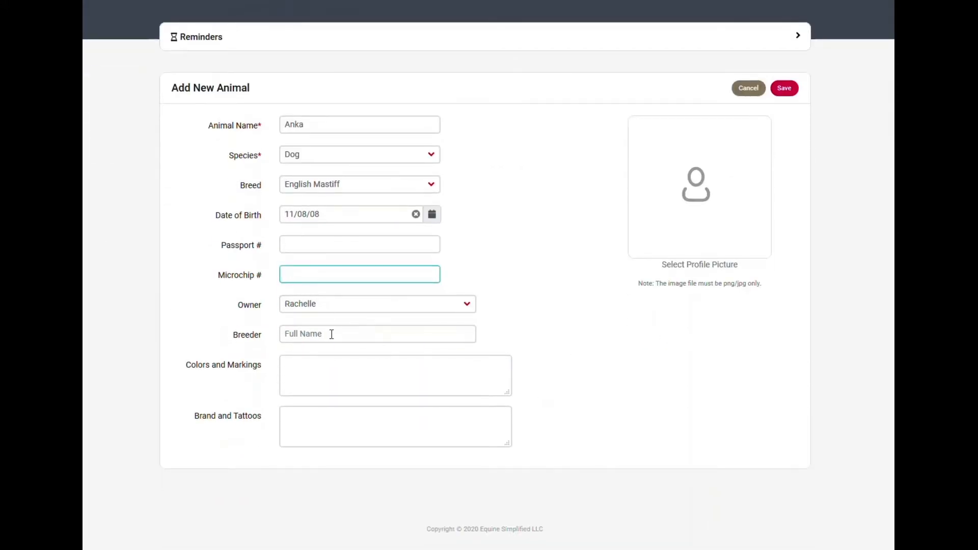
left_click(333, 372)
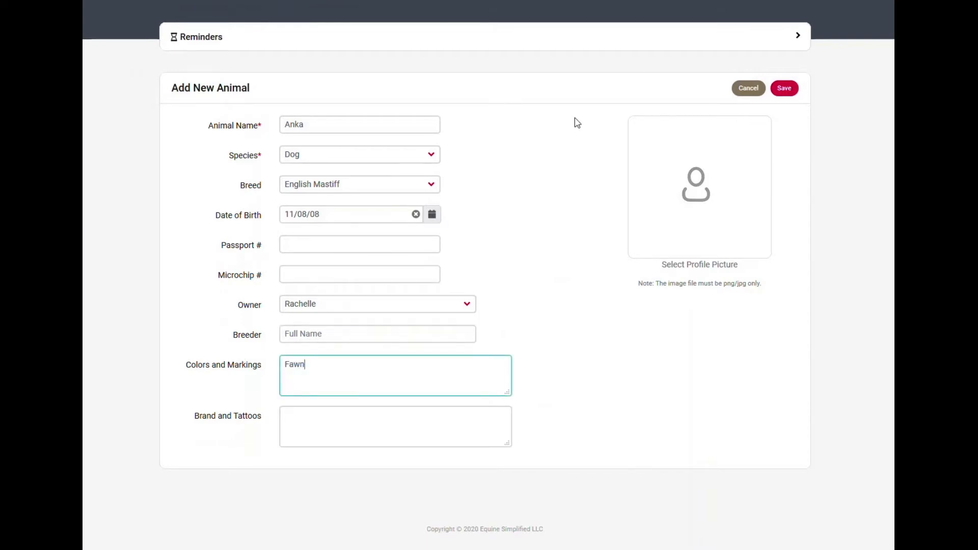
left_click(696, 186)
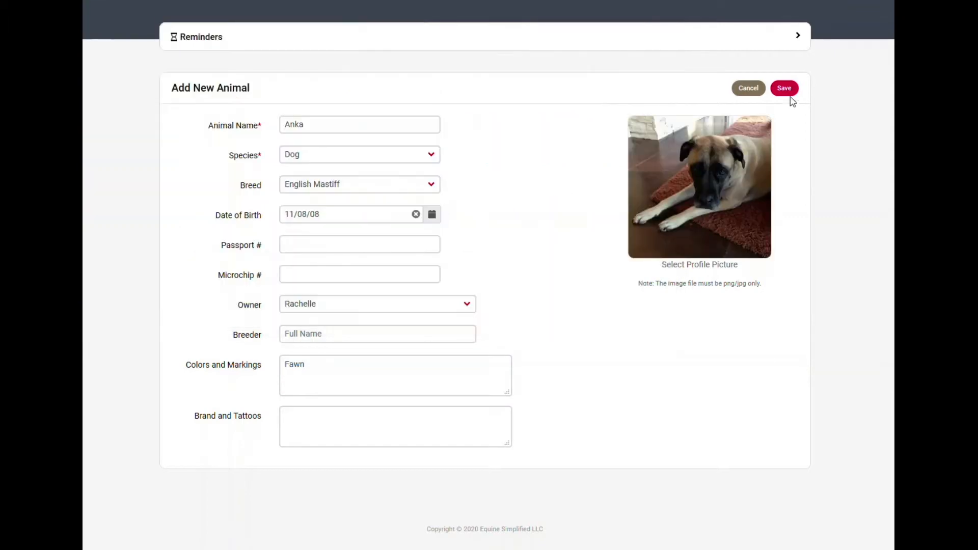
left_click(787, 89)
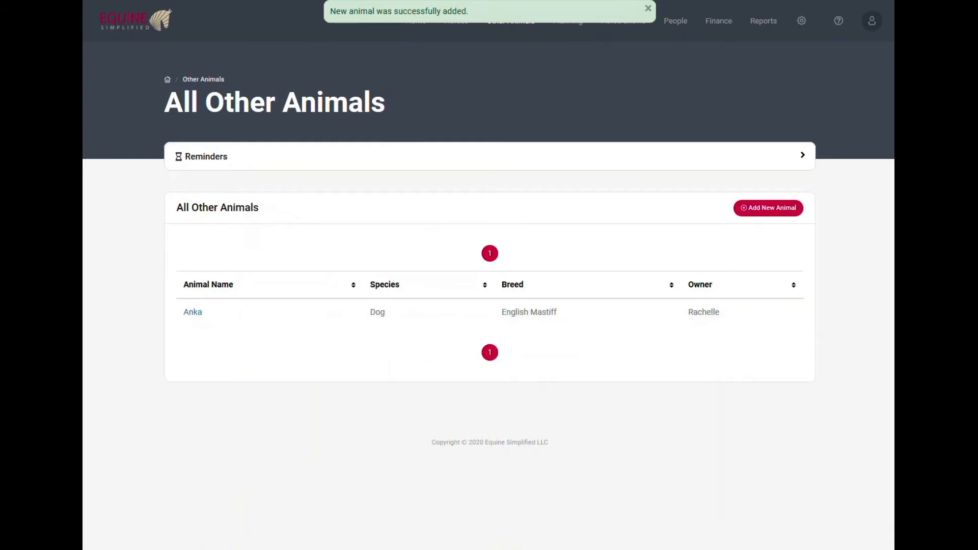
left_click(648, 8)
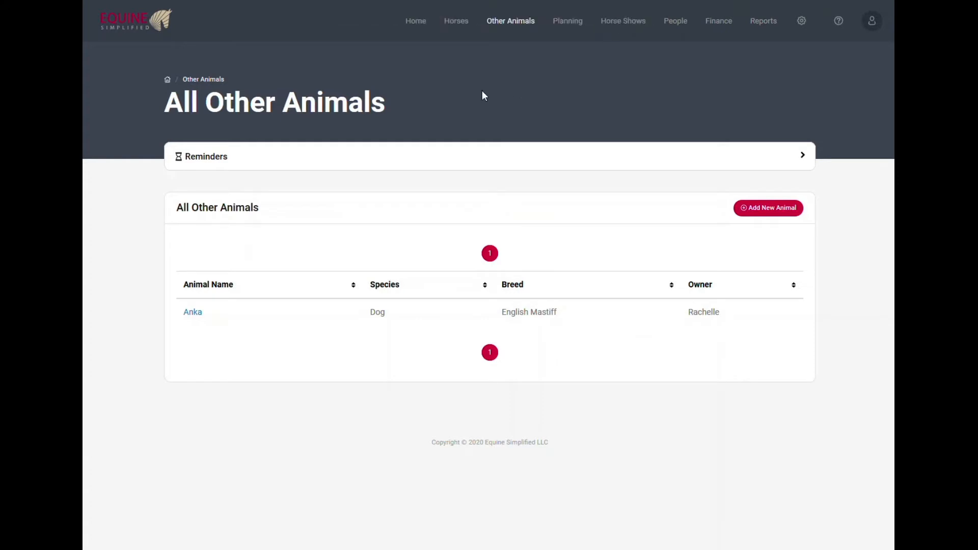
Begin a new activity in Anka's record, classified as Health, Injury / Observation, Bump
left_click(195, 315)
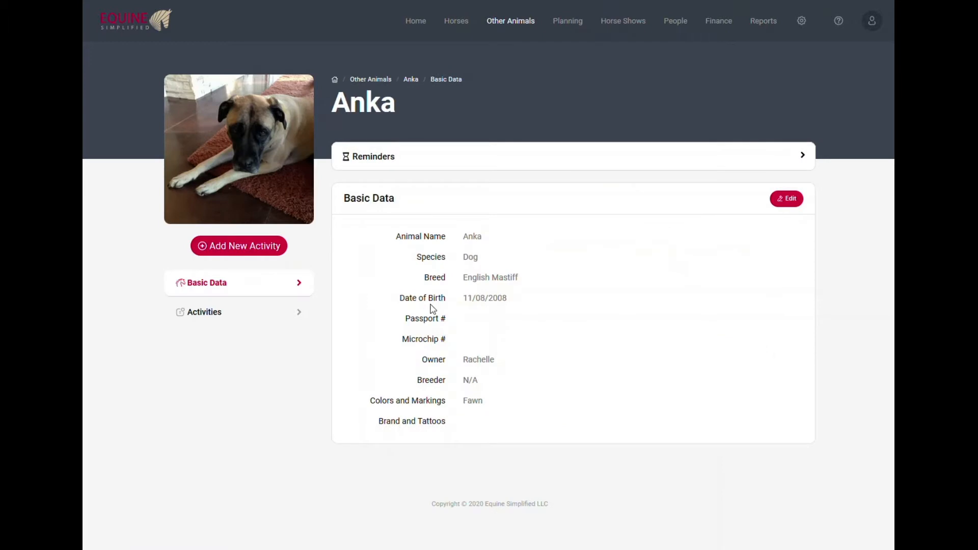
left_click(227, 244)
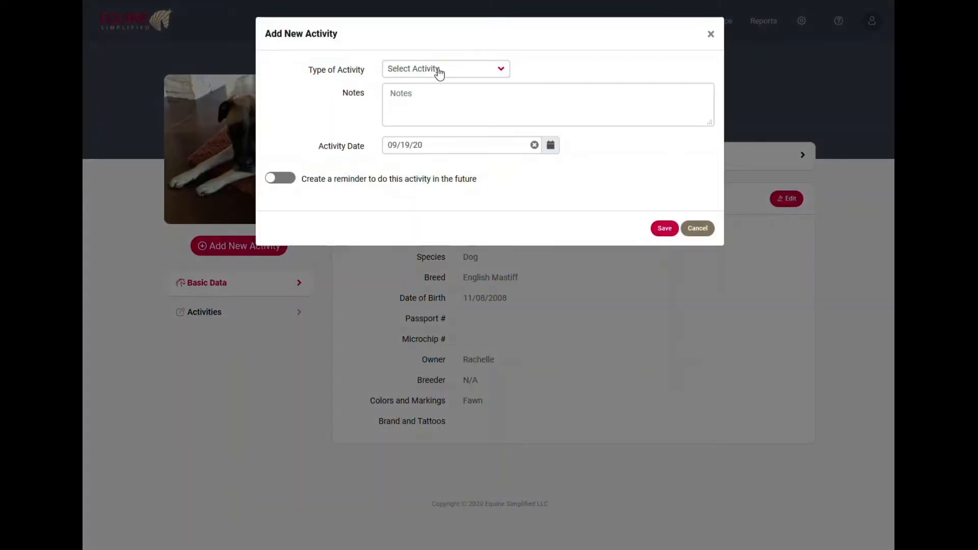
left_click(440, 73)
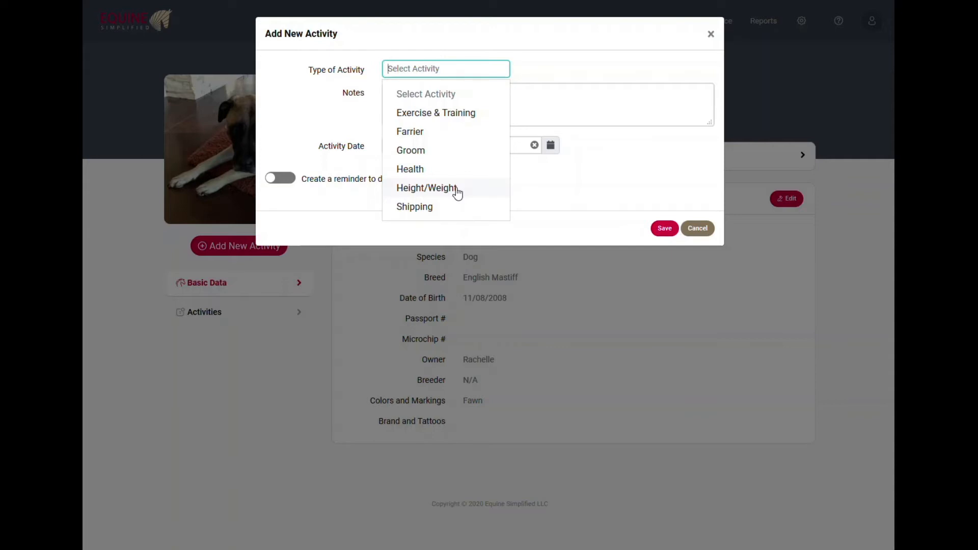
left_click(422, 170)
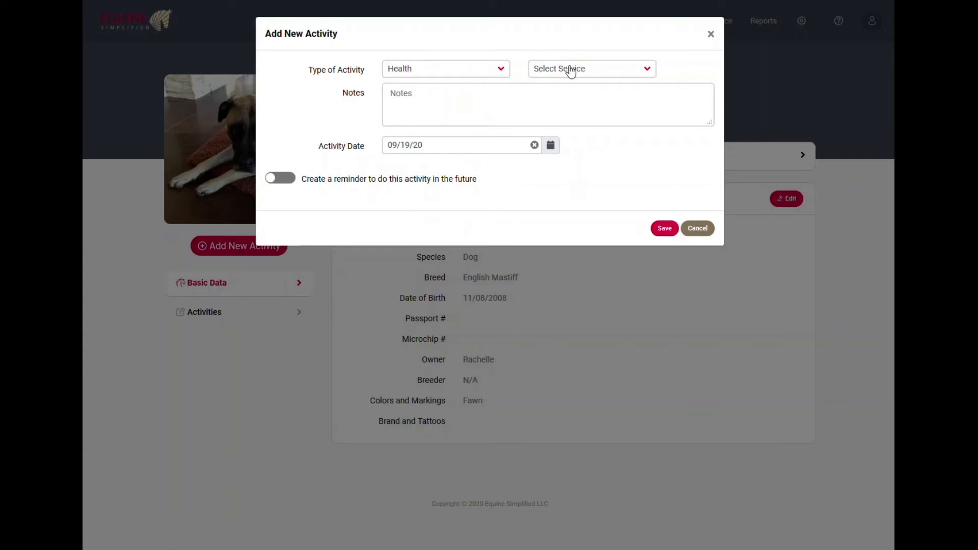
left_click(572, 71)
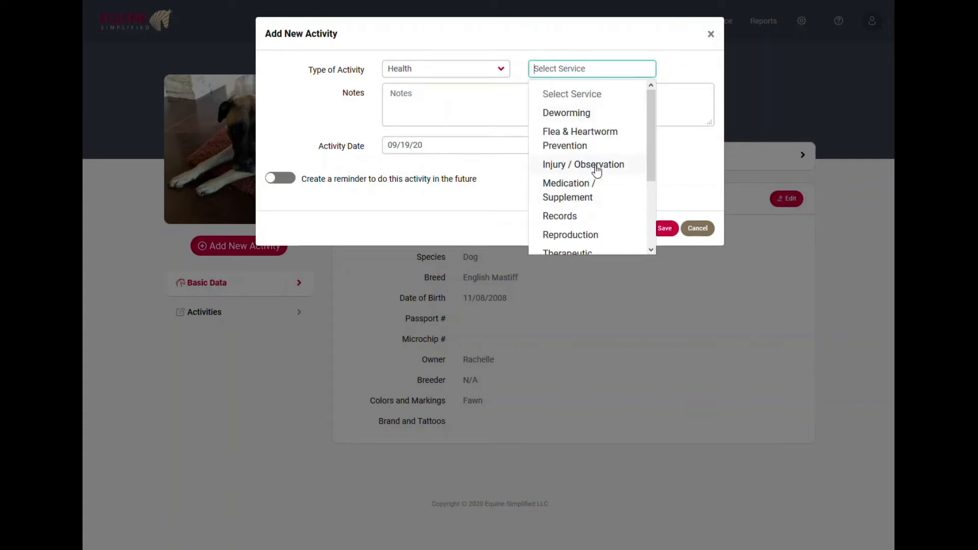
left_click(597, 171)
left_click(444, 91)
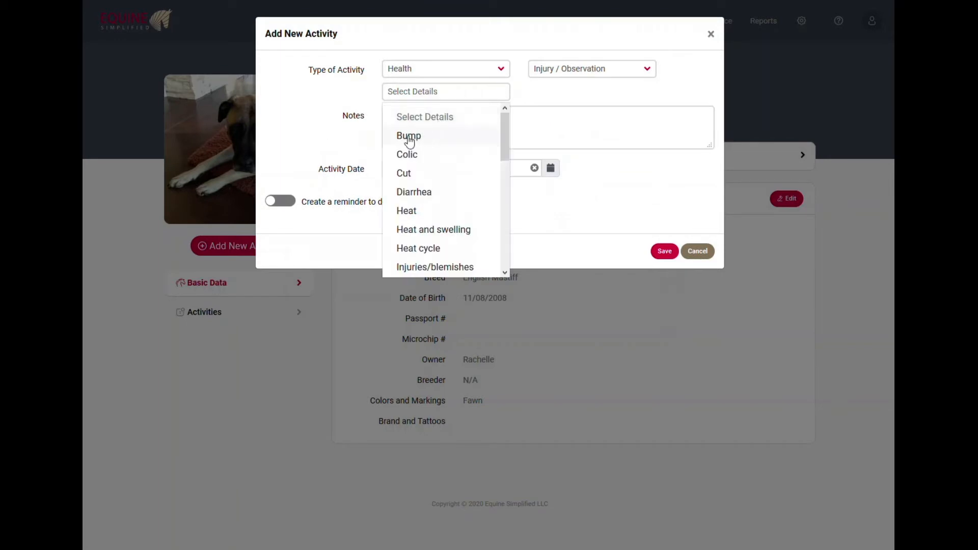
left_click(410, 136)
Save the activity with the note "Tumor / lump directly on the crown of her head ruptured. Cleaned with diluted iodine and used Animax to treat"
left_click(435, 121)
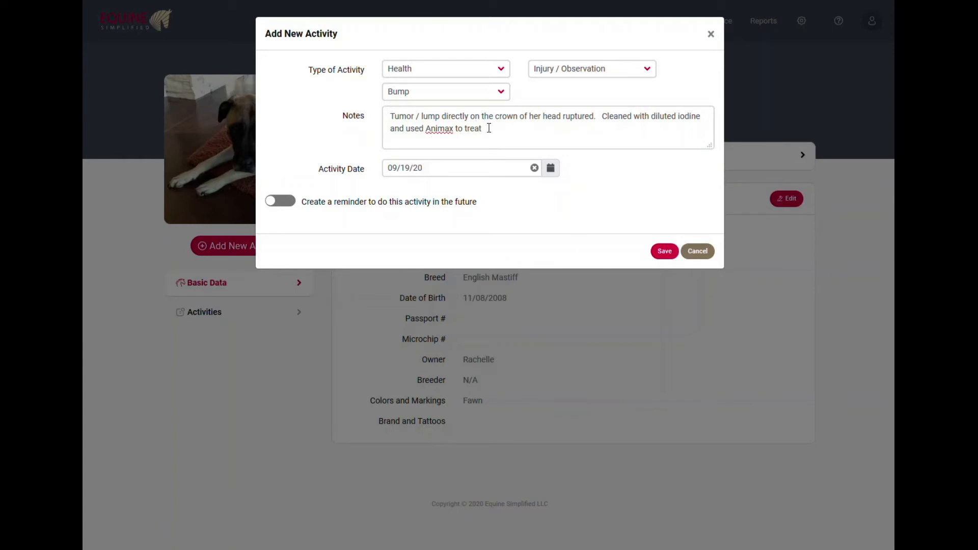
left_click(661, 258)
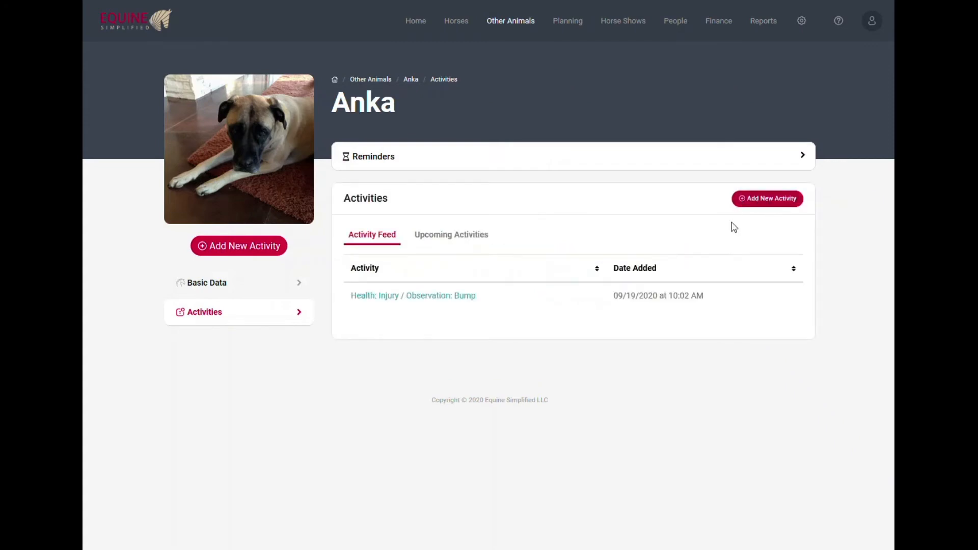
Log a Health activity for Medication / Supplement, Derma GeL 4 in 1 Animal Skin Care, with the note "Used to treat tumor rupture"
left_click(767, 201)
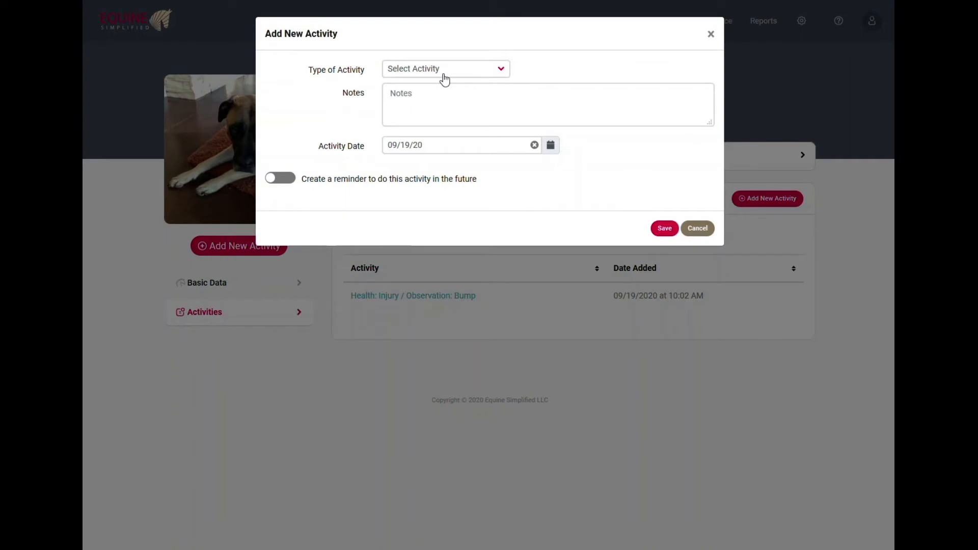
left_click(443, 74)
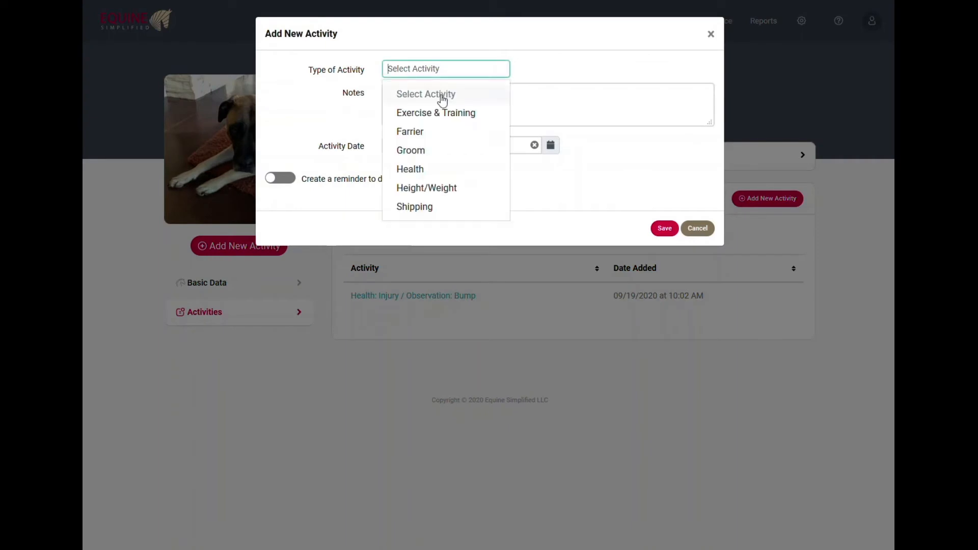
left_click(417, 170)
left_click(589, 69)
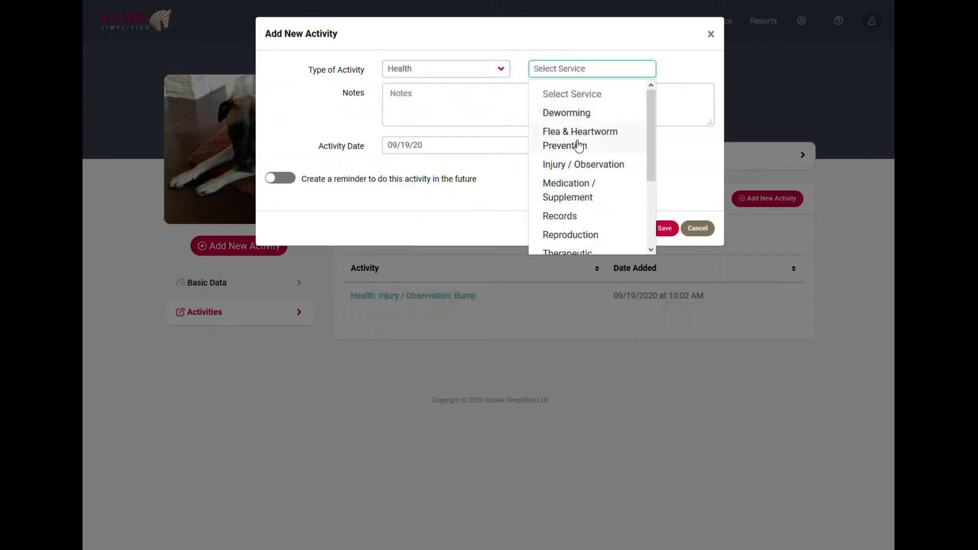
left_click(575, 189)
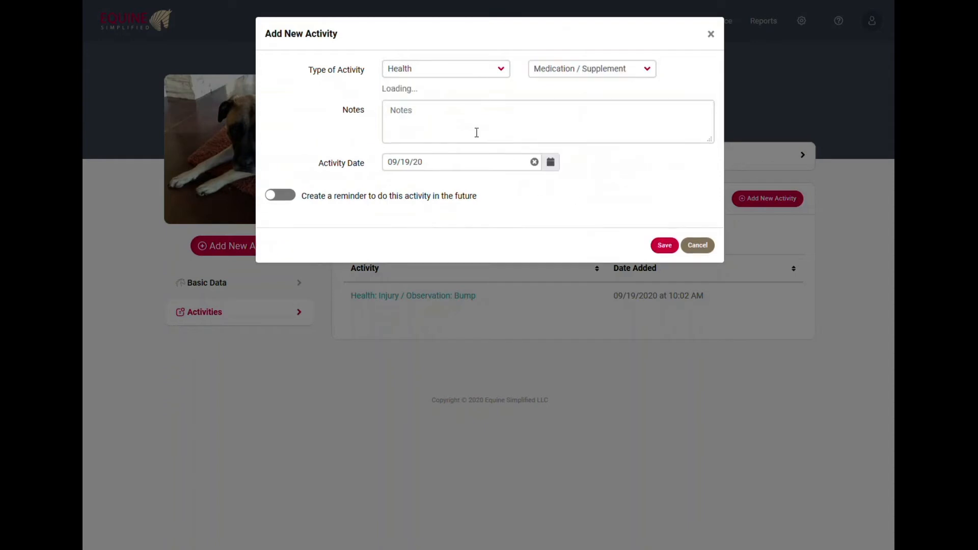
left_click(458, 92)
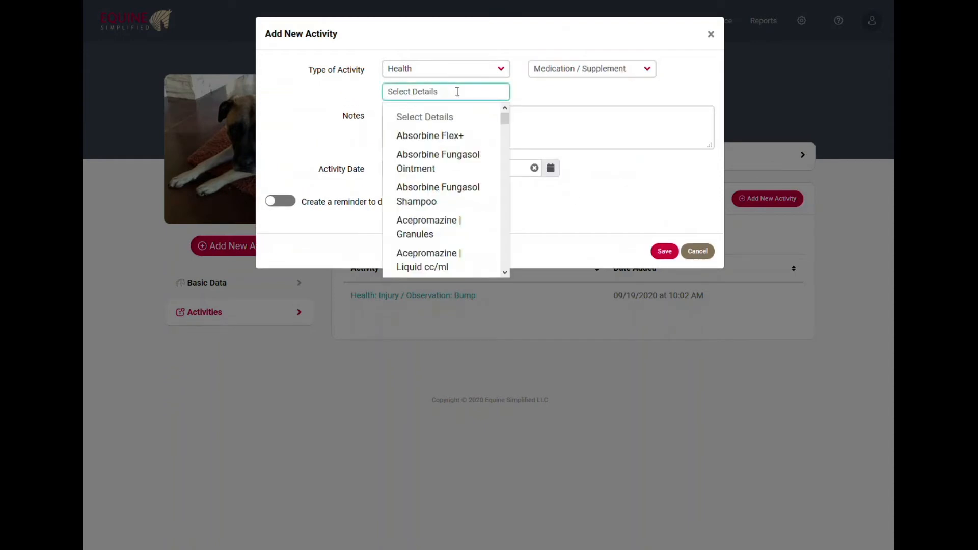
type("anim")
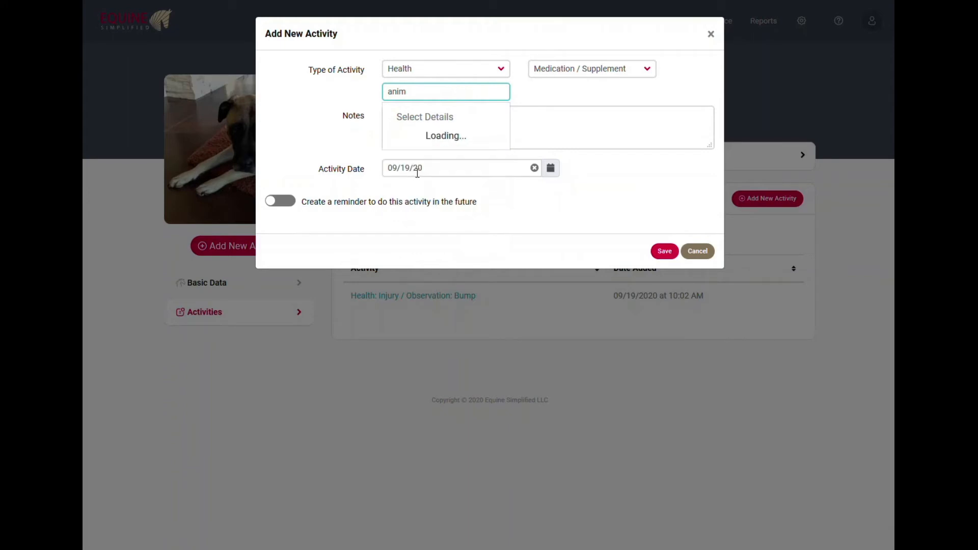
left_click(468, 140)
left_click(450, 117)
type("Used to treat tumor rupture")
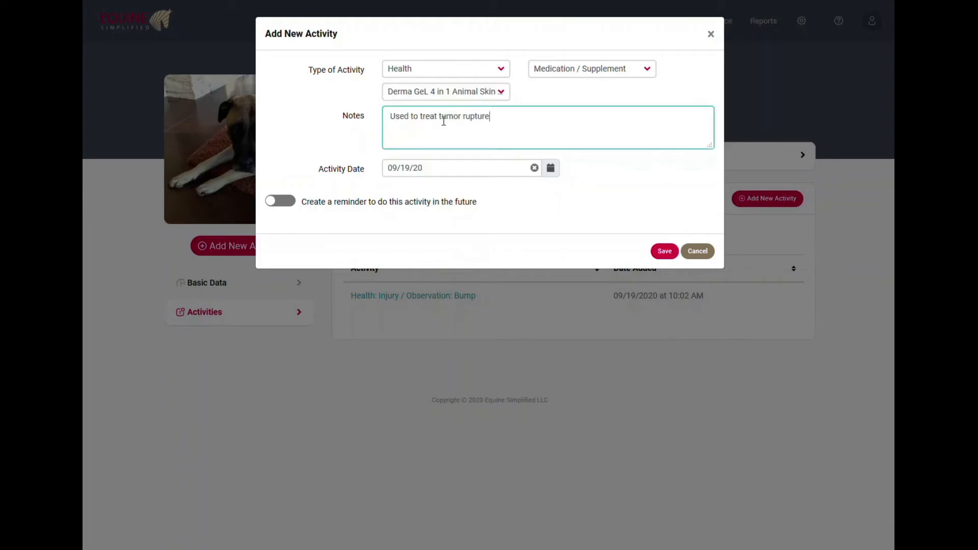
left_click(665, 251)
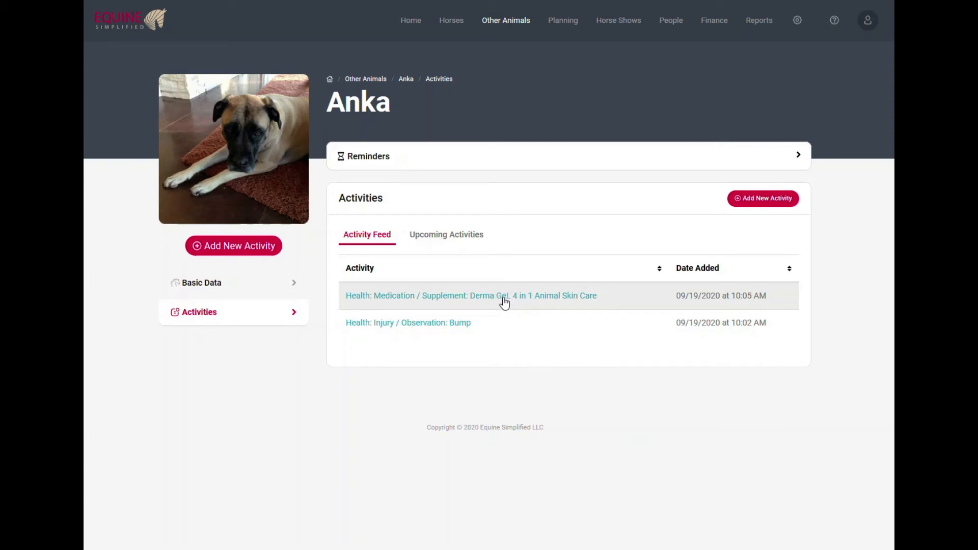
left_click(204, 246)
left_click(454, 69)
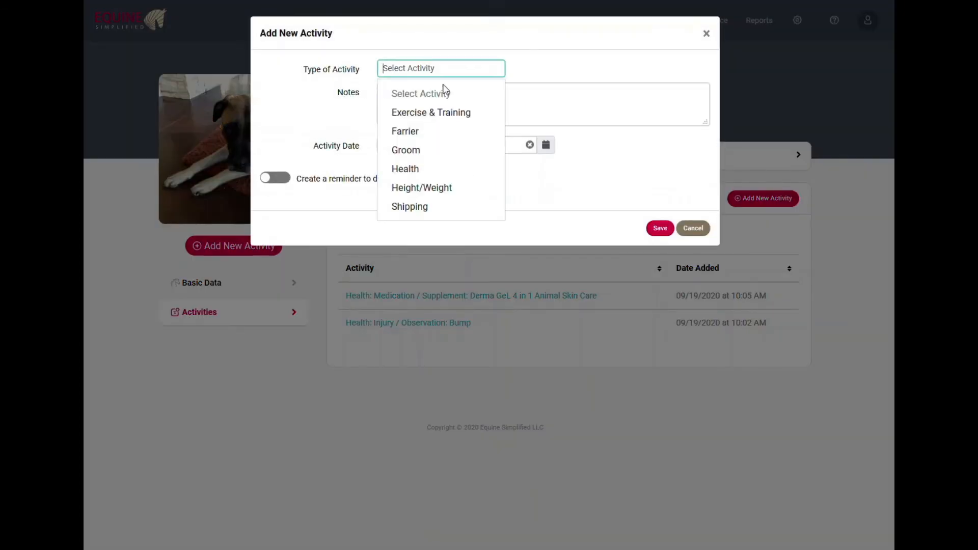
left_click(416, 170)
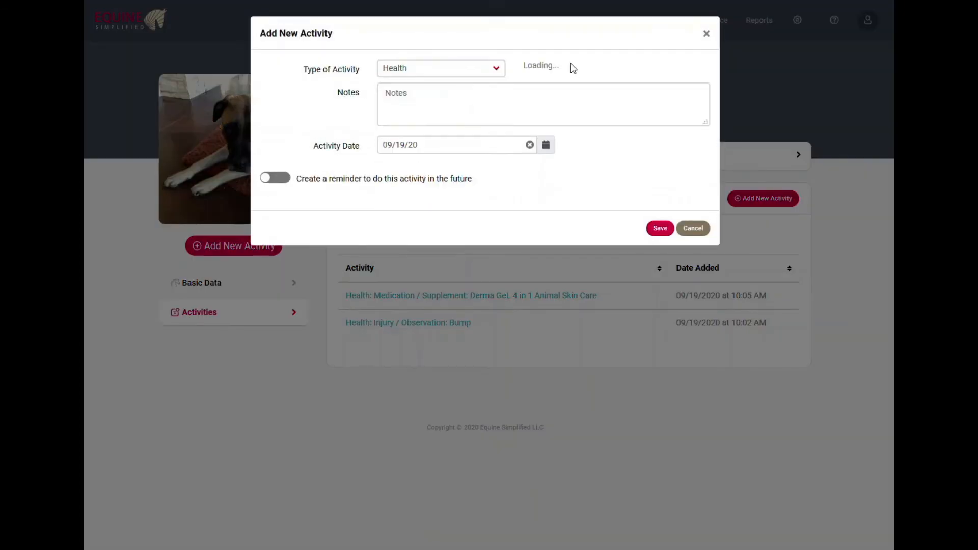
left_click(570, 69)
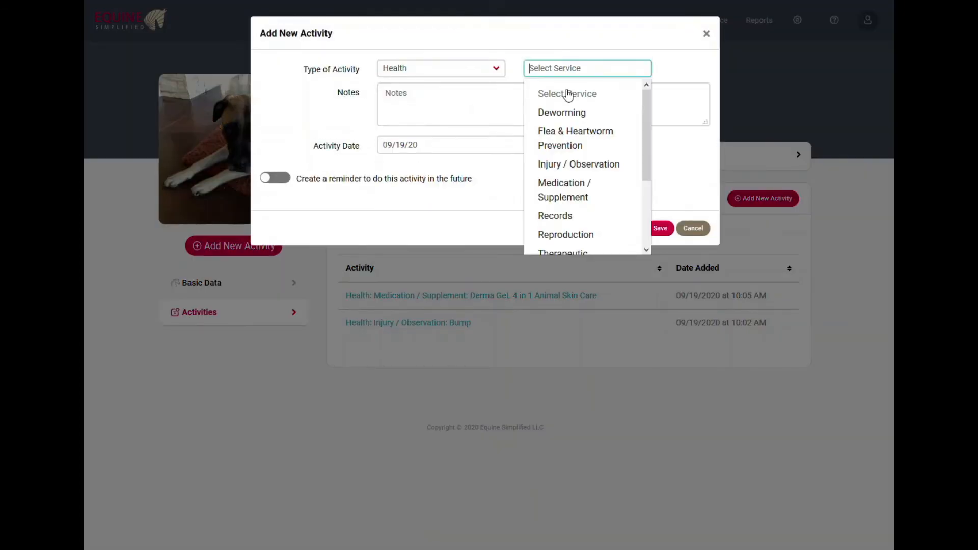
left_click(564, 134)
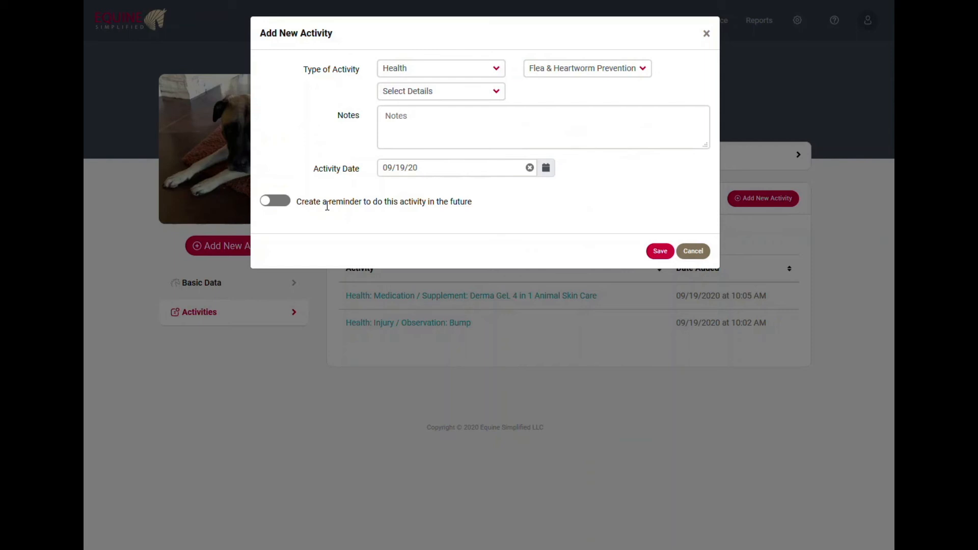
left_click(693, 251)
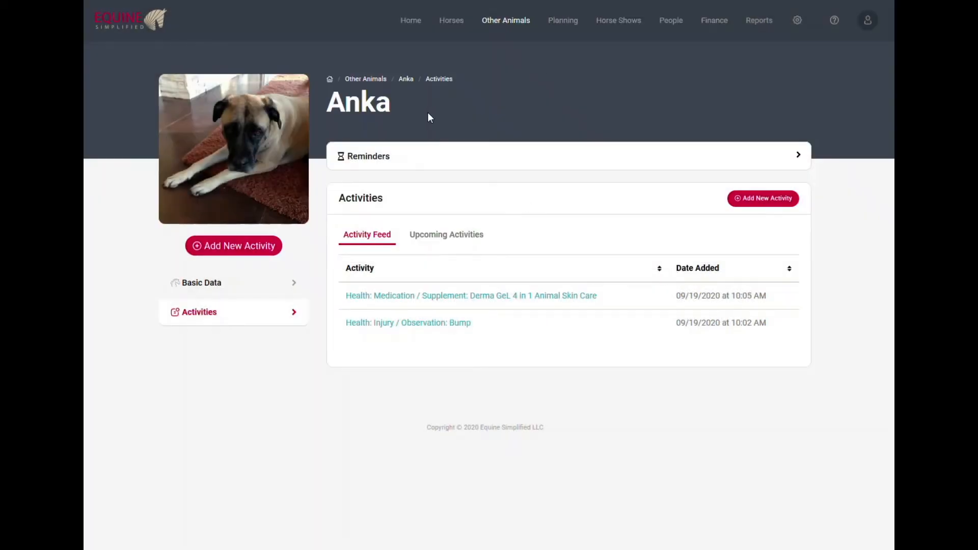